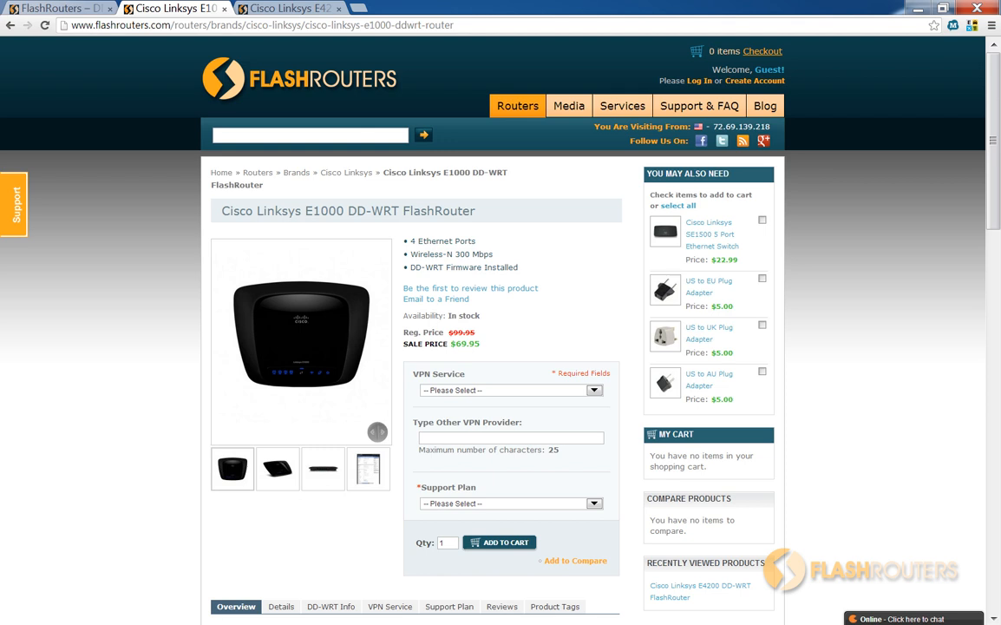
# Switch to the browser tab with the Cisco Linksys E4200 DD-WRT FlashRouter product page.
pyautogui.hotkey('ctrl', 'Tab')
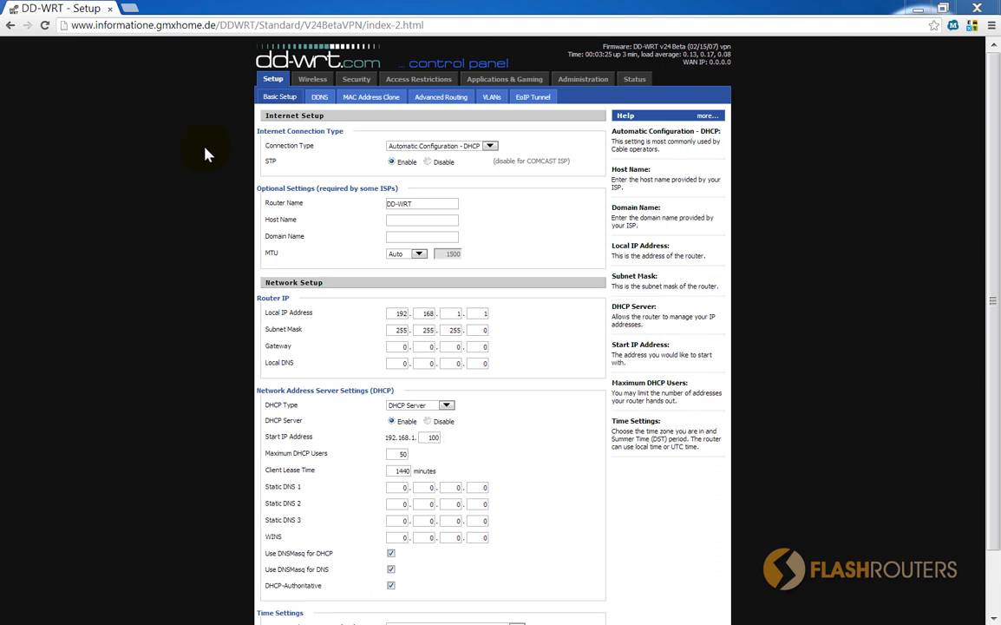
# In DD-WRT Wireless Advanced Settings, set Xmit Power to 100 and save the settings.
pyautogui.click(311, 88)
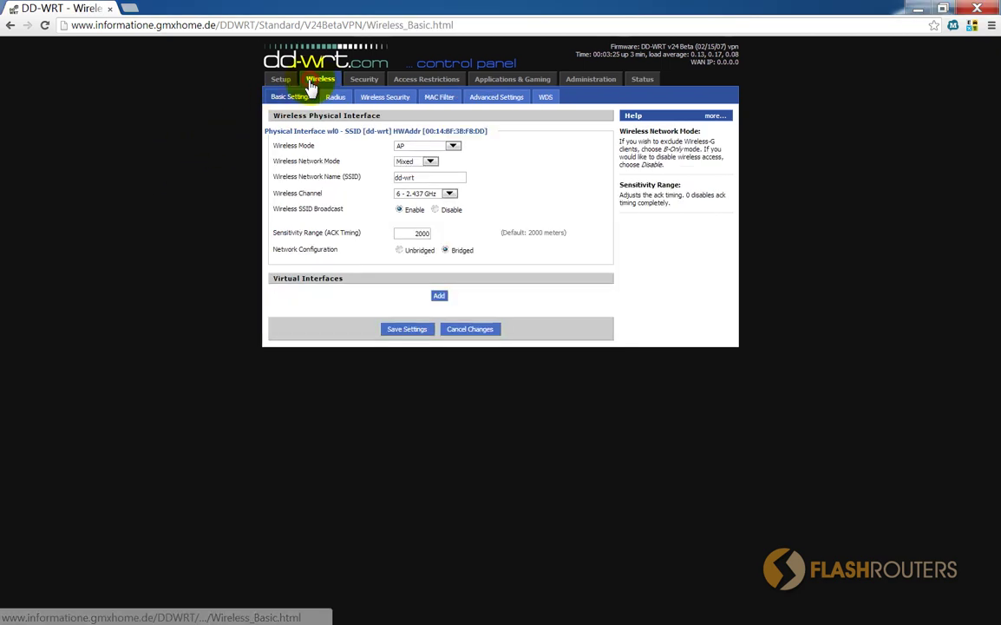
pyautogui.click(483, 99)
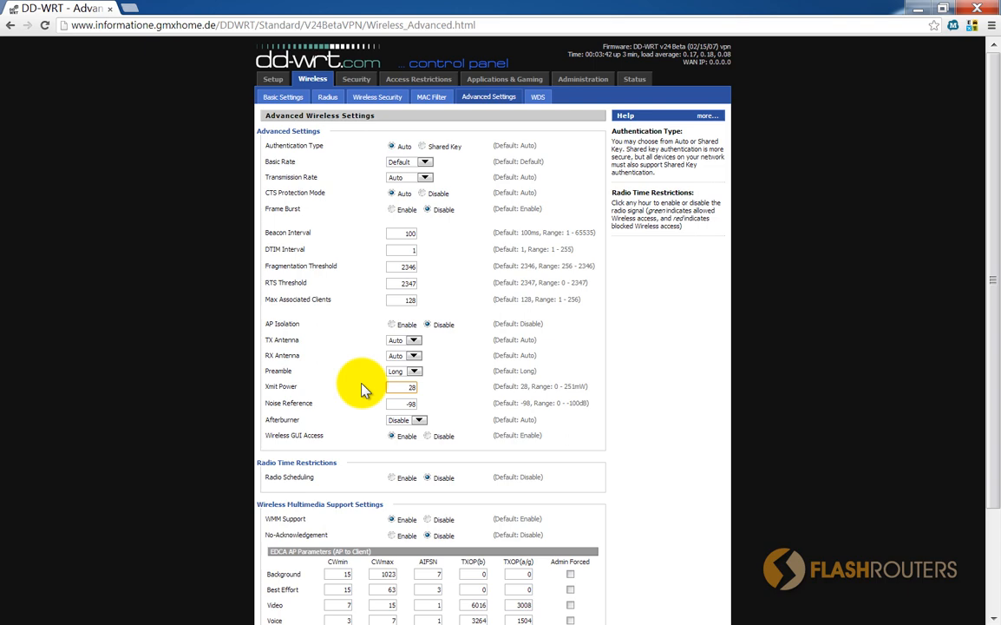
pyautogui.write('100')
pyautogui.scroll(-3, 360, 386)
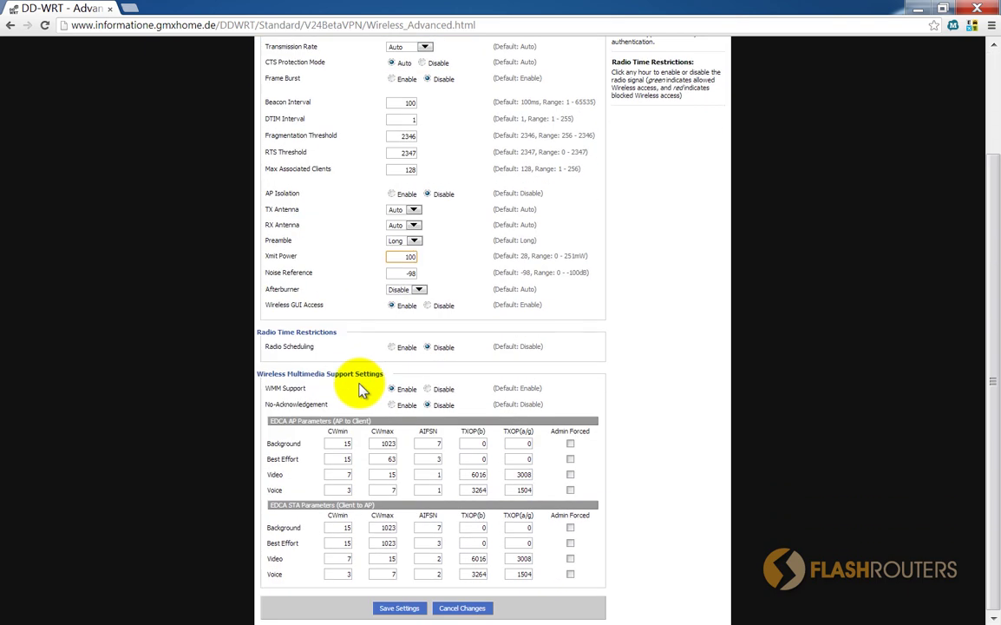
pyautogui.click(395, 608)
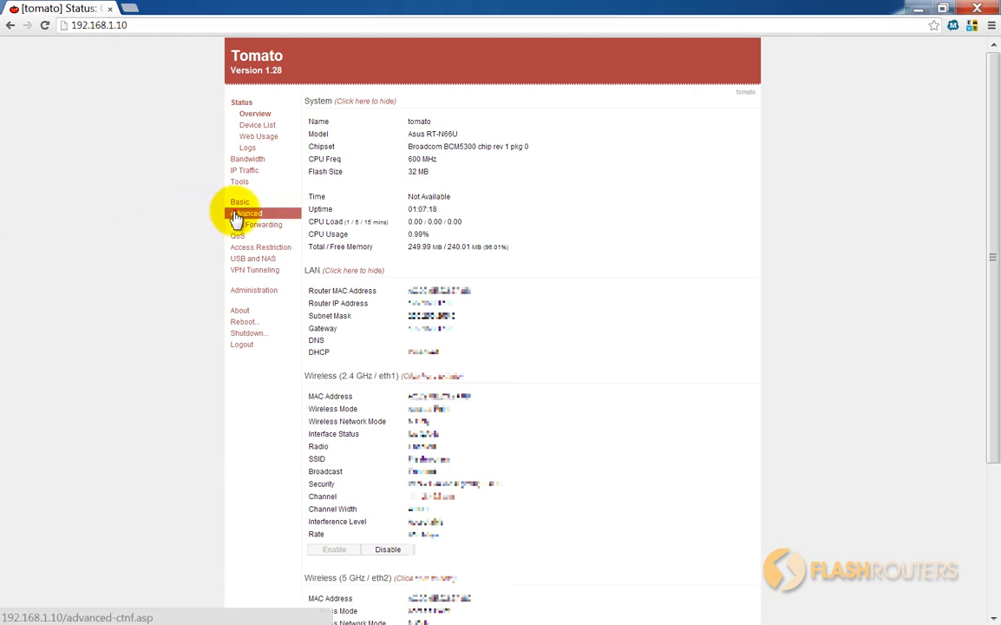
# In Tomato's Advanced Wireless page, clear the old 2.4 GHz transmit power for the new 400 mW value.
pyautogui.click(236, 217)
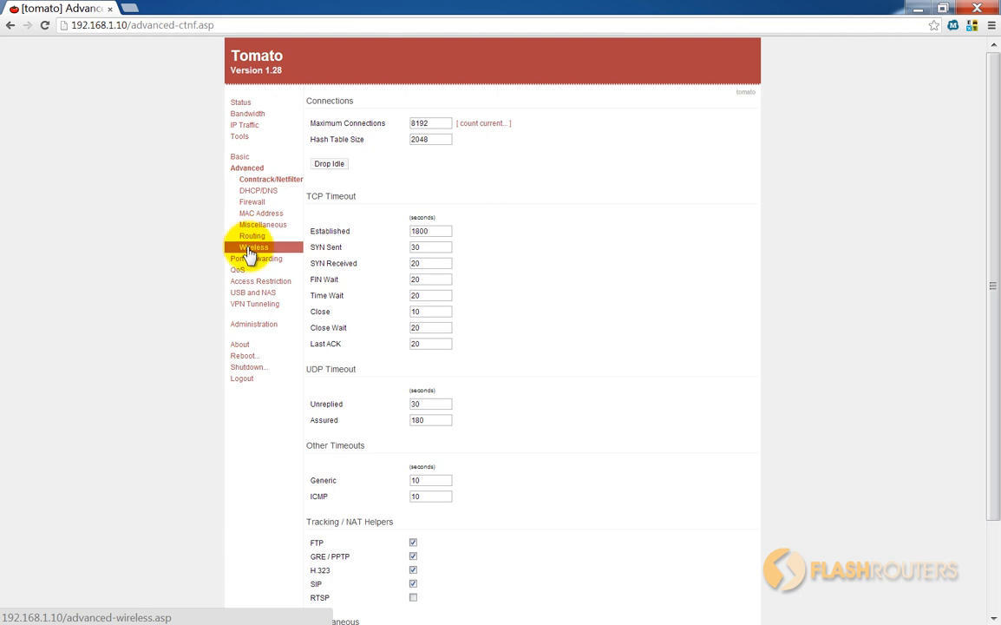
pyautogui.click(250, 249)
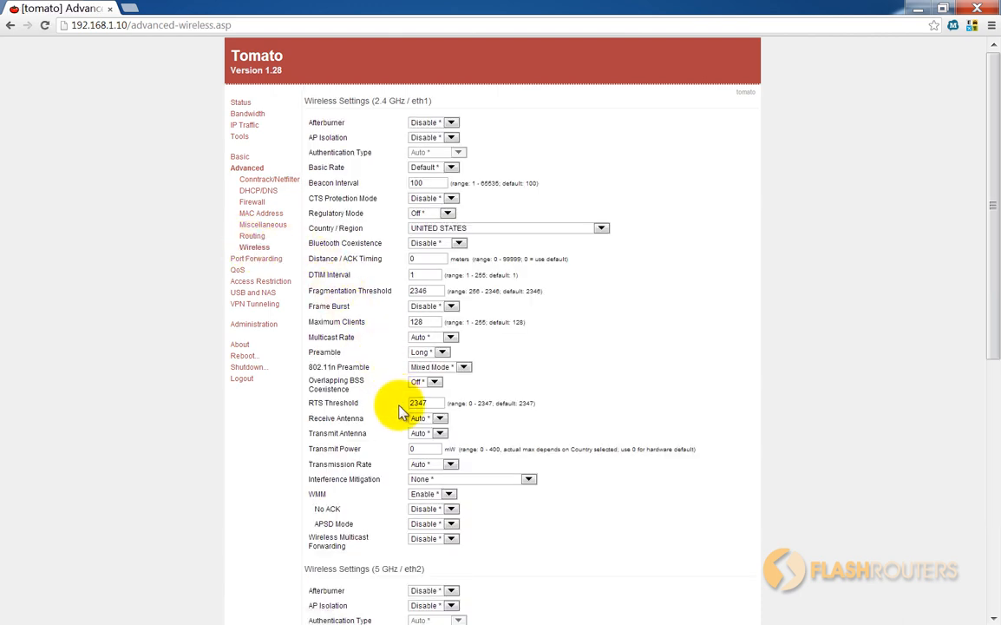
pyautogui.doubleClick(420, 445)
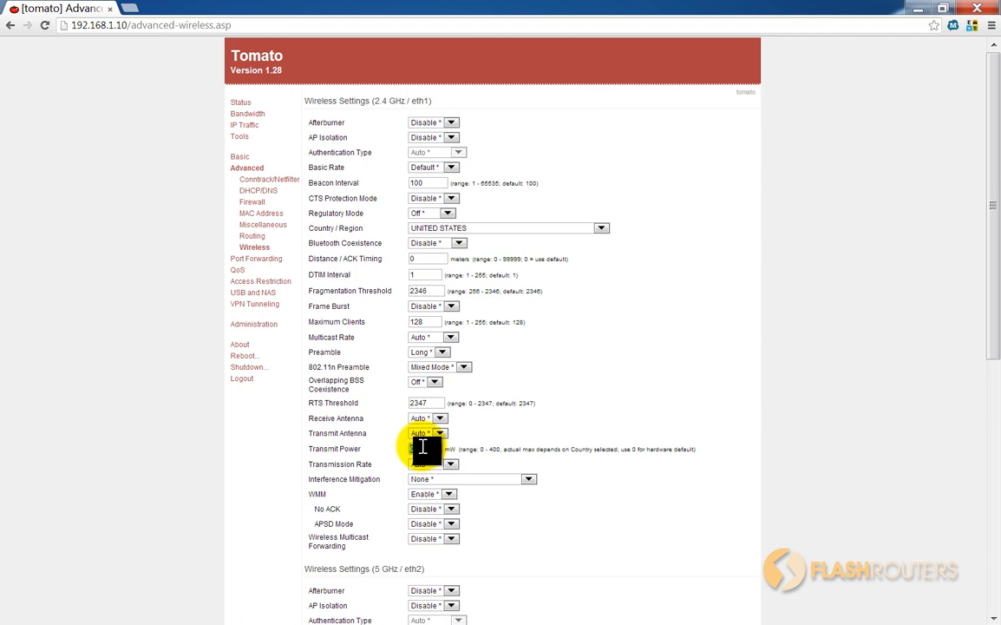
pyautogui.press('BackSpace')
pyautogui.write('400')
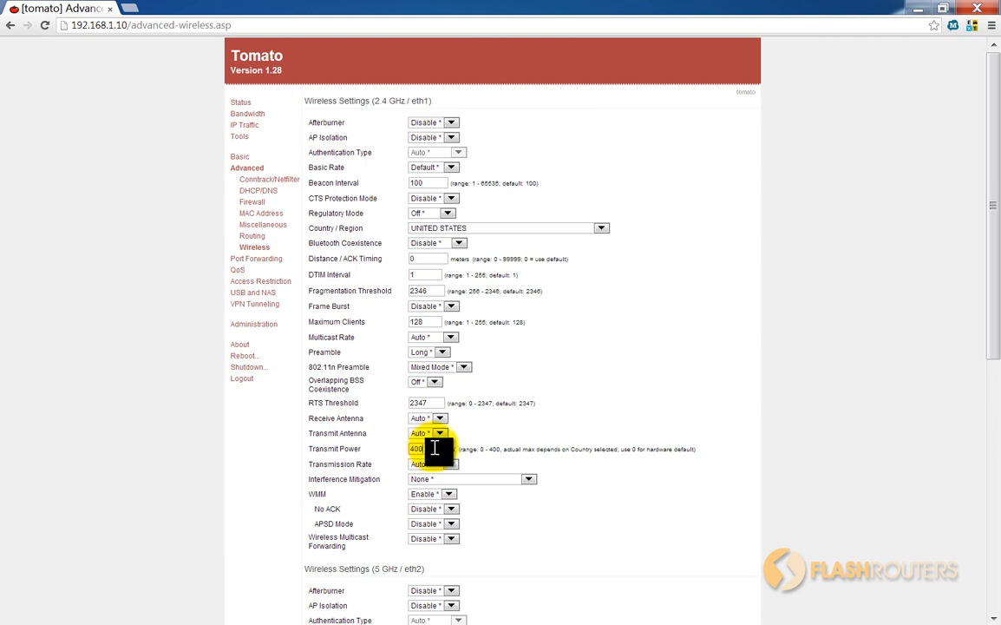
# Keep the country as UNITED STATES and save the wireless settings with 400 mW transmit power.
pyautogui.click(521, 228)
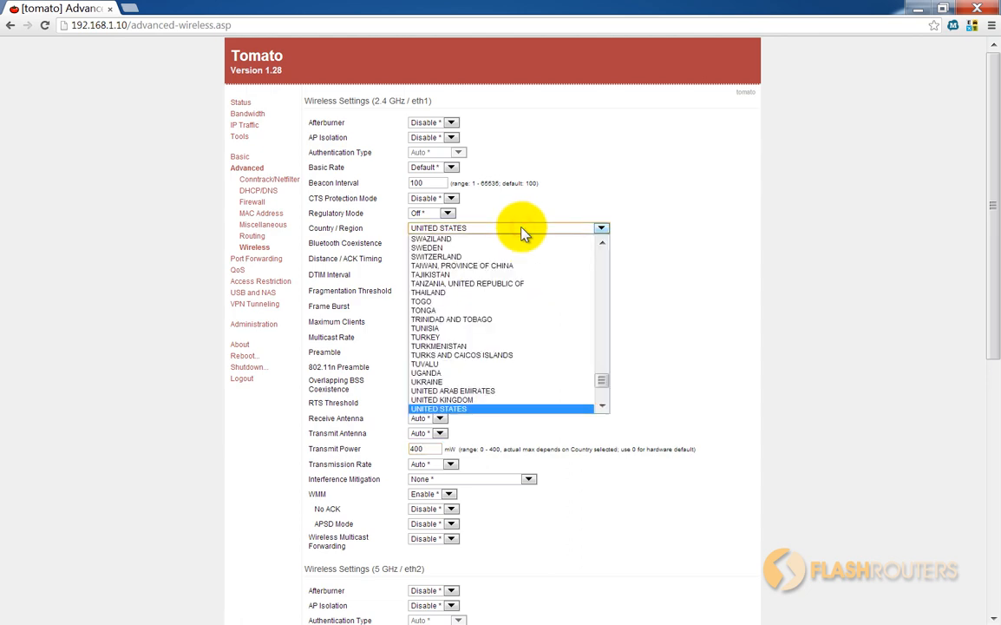
pyautogui.click(521, 228)
pyautogui.scroll(-2, 570, 412)
pyautogui.scroll(-4, 590, 460)
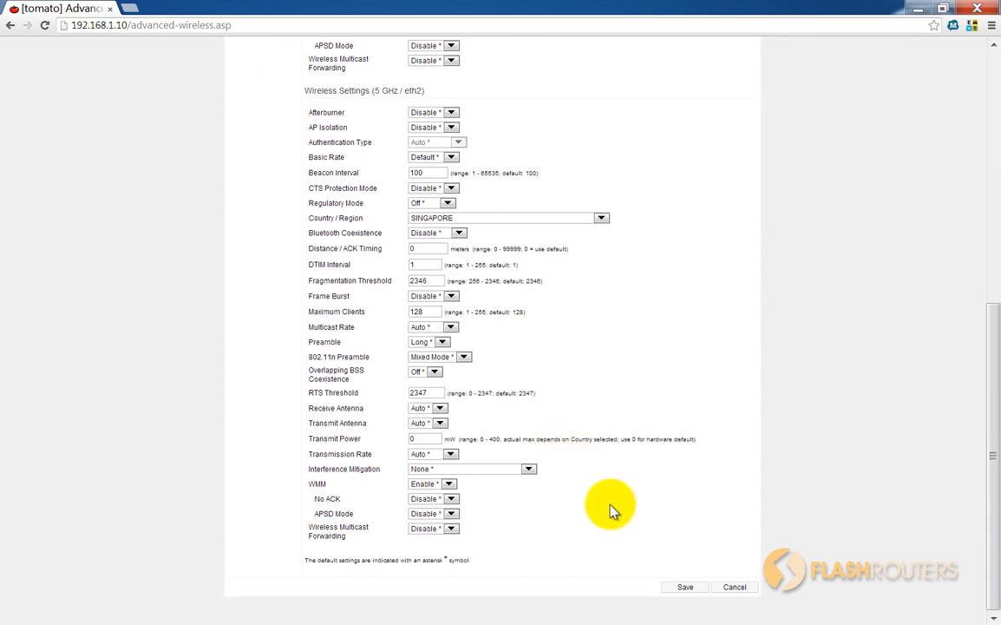
pyautogui.click(685, 587)
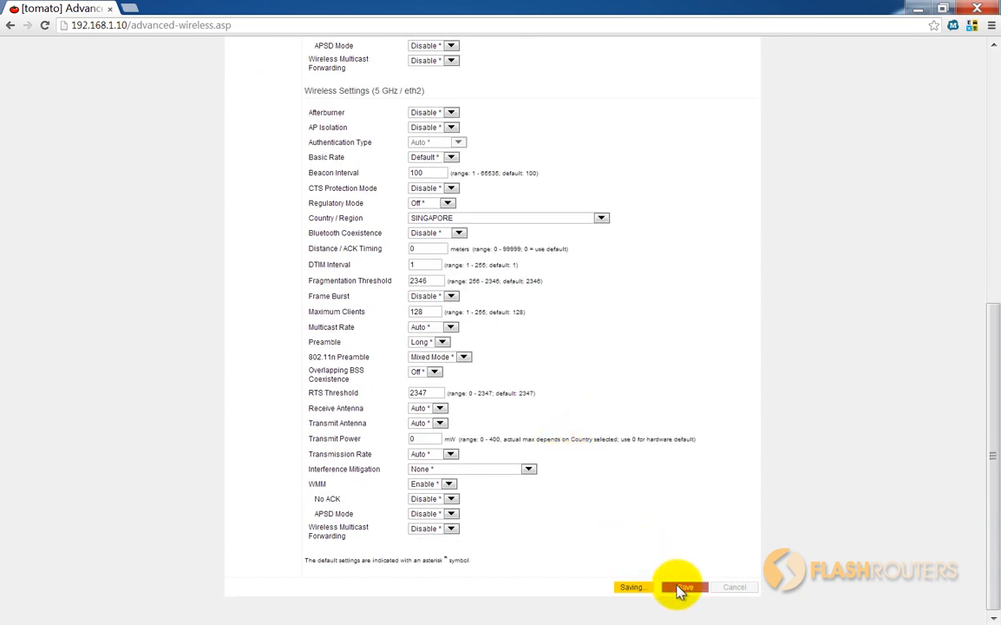